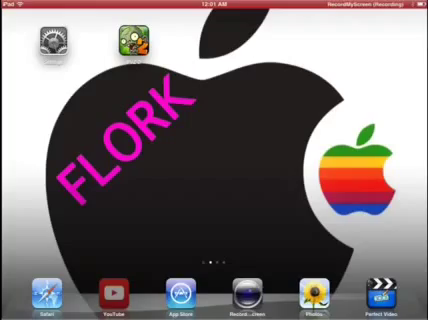
Step: Launch the YouTube app from the dock to reach the Uploads list
click(113, 292)
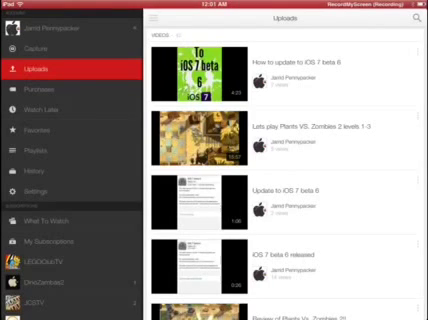
scroll(285, 170, down, 3)
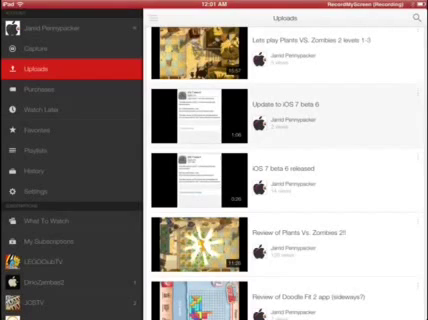
Step: Start playing the 'Update to iOS 7 beta 6' video from the Uploads list
click(285, 115)
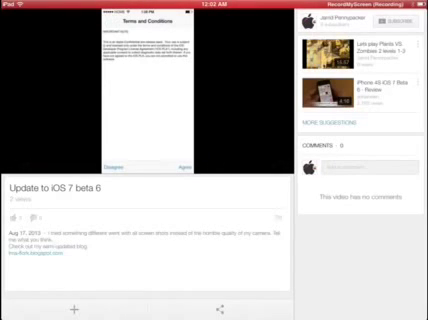
Step: Shrink the iOS 7 beta 6 video to a mini player, expand it, then collapse it again
drag(147, 90, 360, 280)
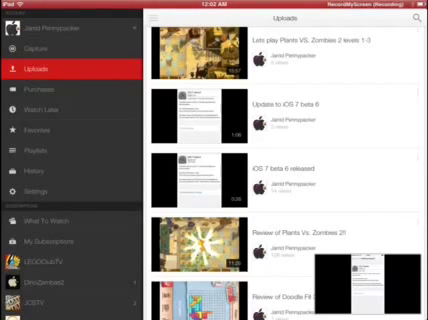
click(285, 104)
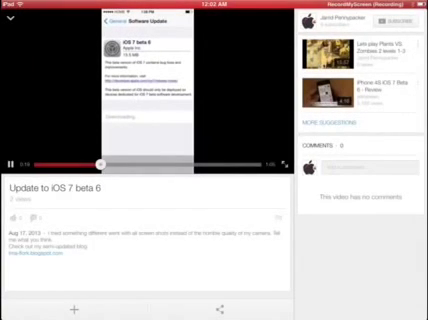
click(9, 17)
scroll(285, 160, up, 2)
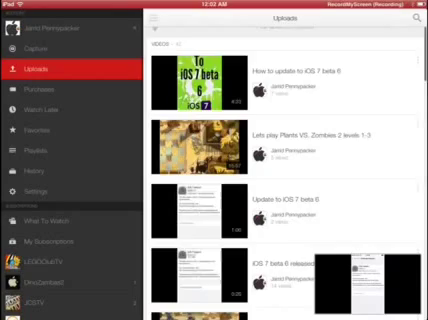
scroll(285, 160, down, 6)
scroll(285, 160, down, 3)
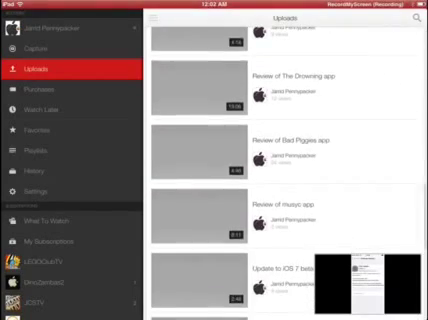
scroll(285, 160, down, 3)
scroll(285, 160, down, 3)
scroll(285, 160, down, 5)
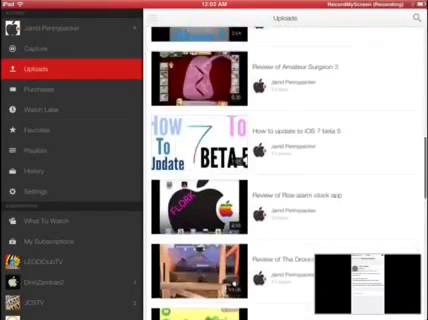
scroll(285, 160, up, 3)
scroll(285, 160, up, 2)
scroll(285, 160, up, 1)
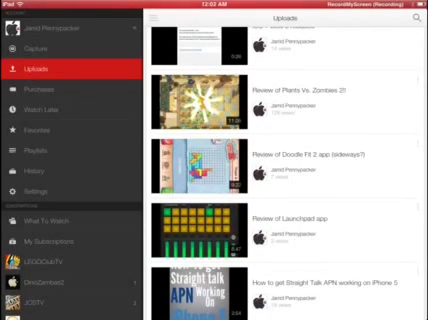
scroll(285, 160, up, 4)
scroll(285, 160, up, 3)
scroll(285, 160, up, 3)
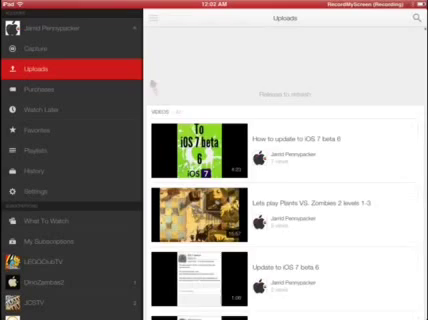